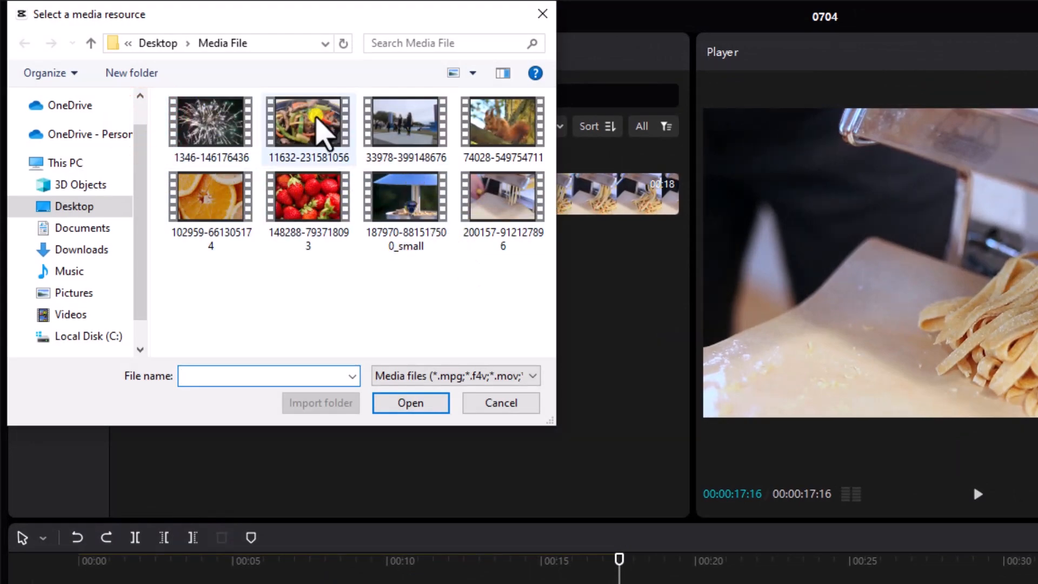
click(319, 116)
click(419, 403)
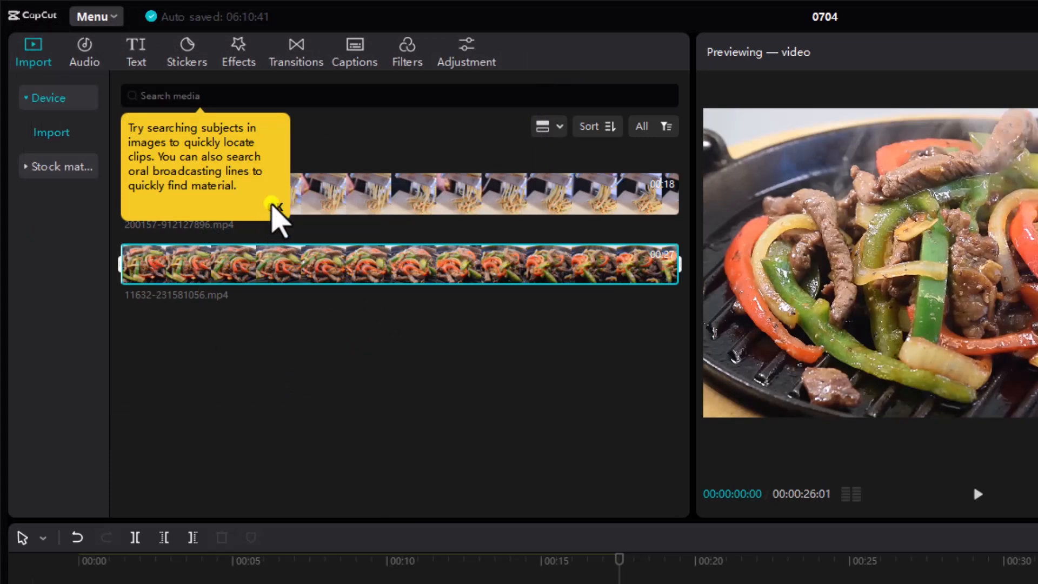
click(273, 206)
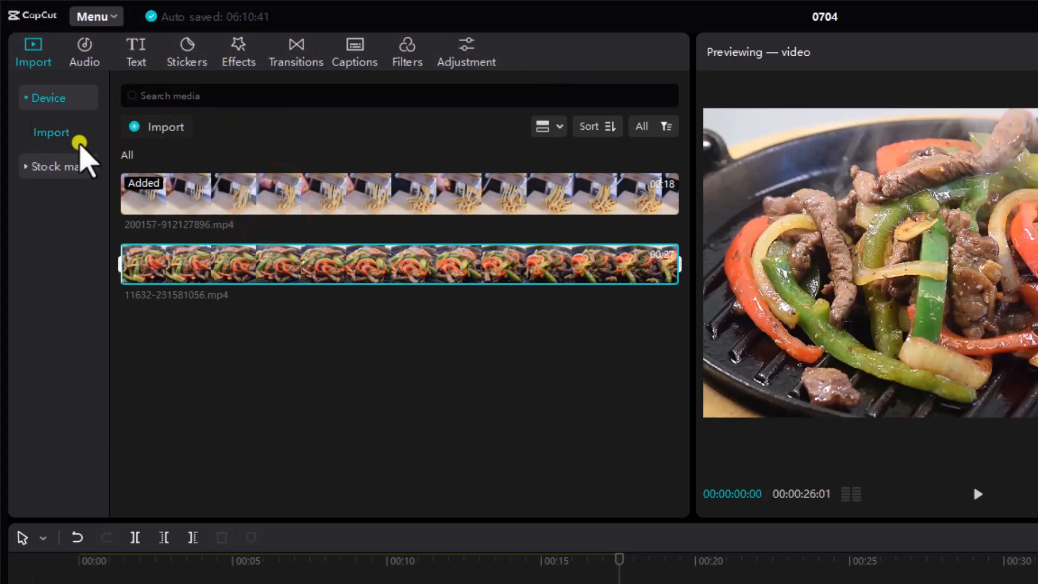
click(154, 128)
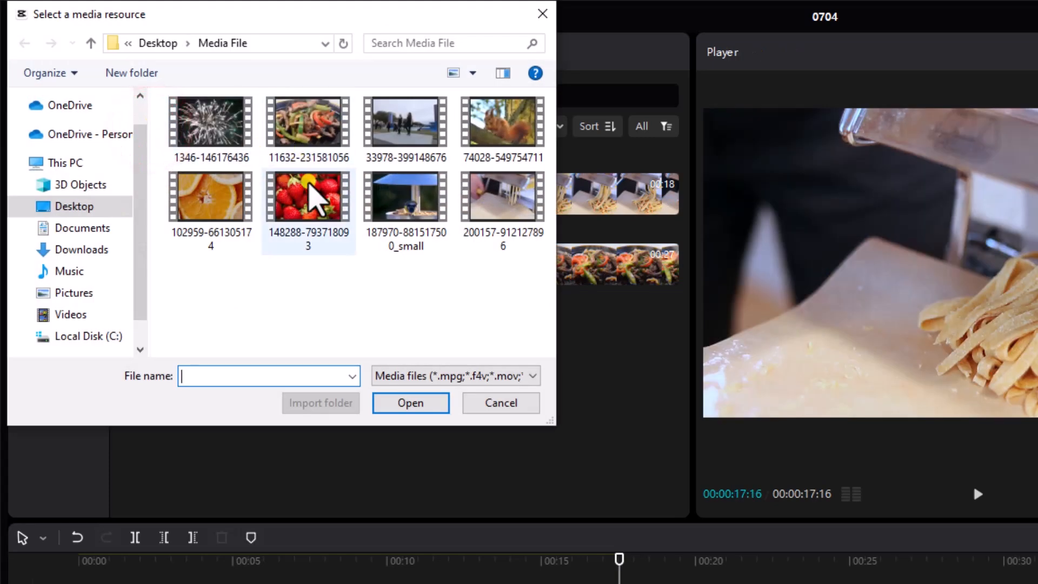
click(310, 193)
click(421, 406)
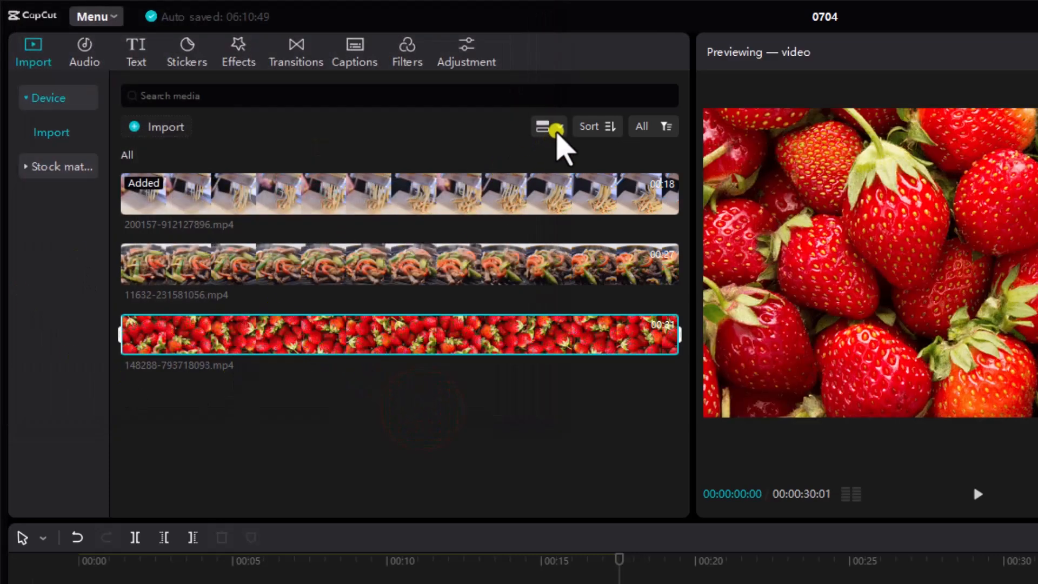
Switch the media library display to Grid and back to List
click(548, 127)
click(533, 156)
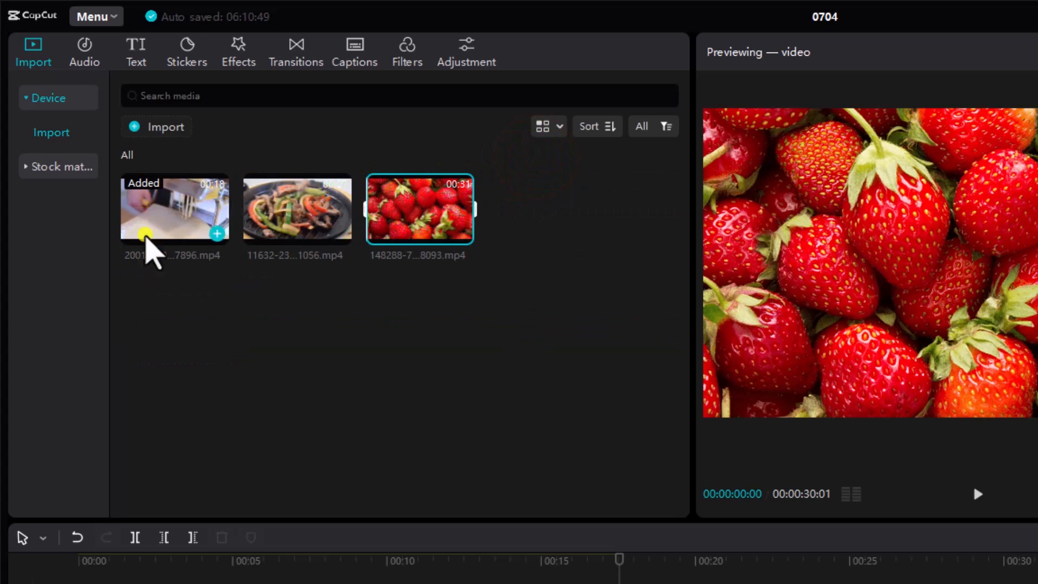
click(557, 127)
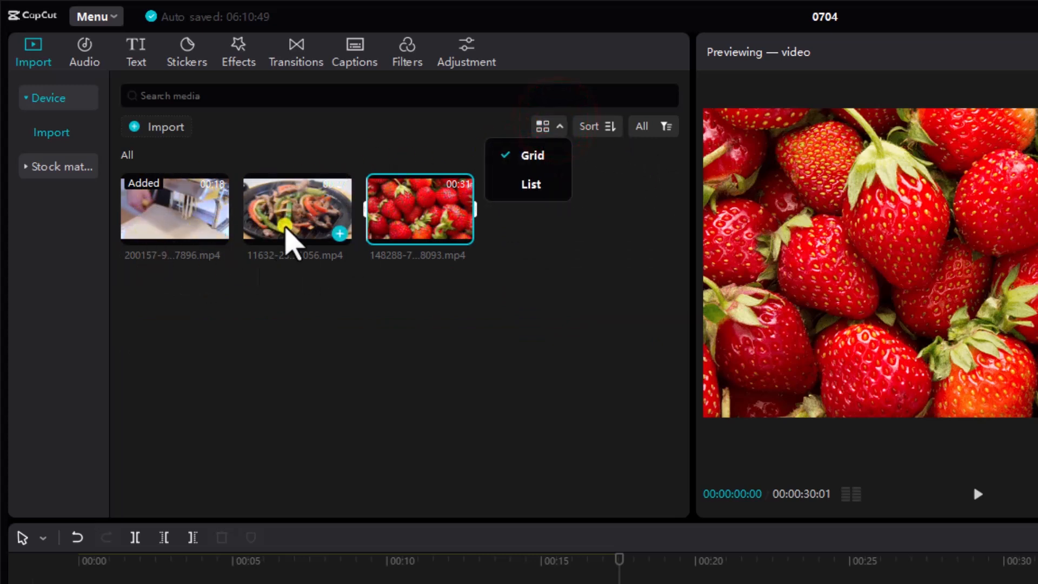
click(540, 187)
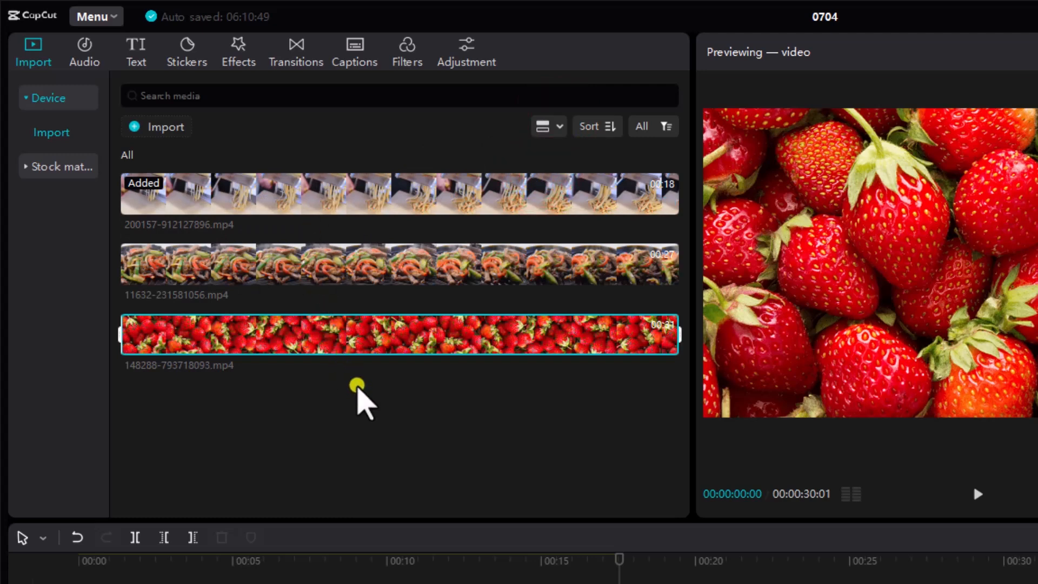
Preview the stir-fry clip 11632-231581056.mp4, and try it on a track above the pasta clip before removing it again
click(379, 278)
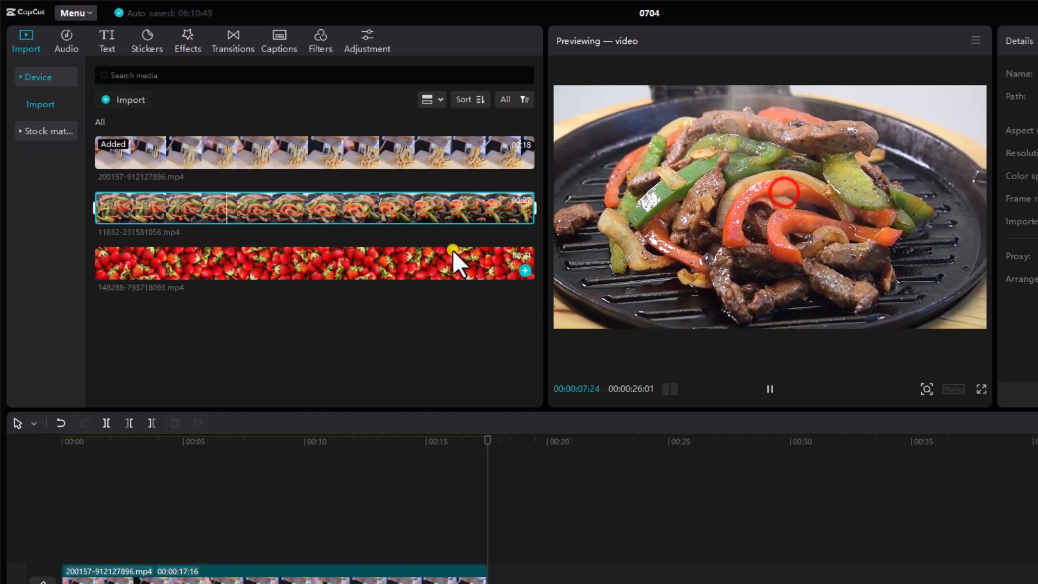
click(768, 392)
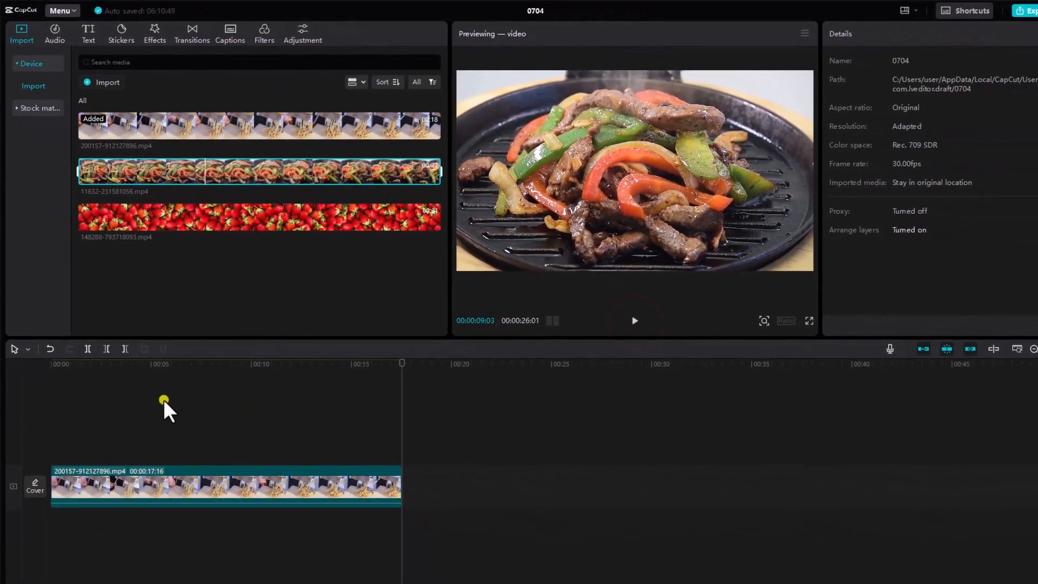
drag(244, 190, 136, 432)
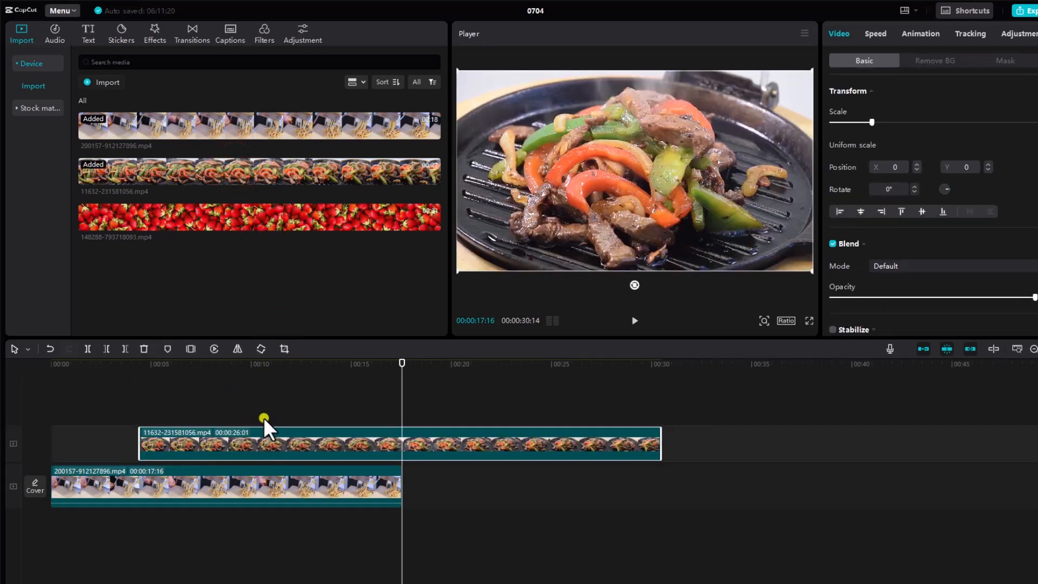
key(Delete)
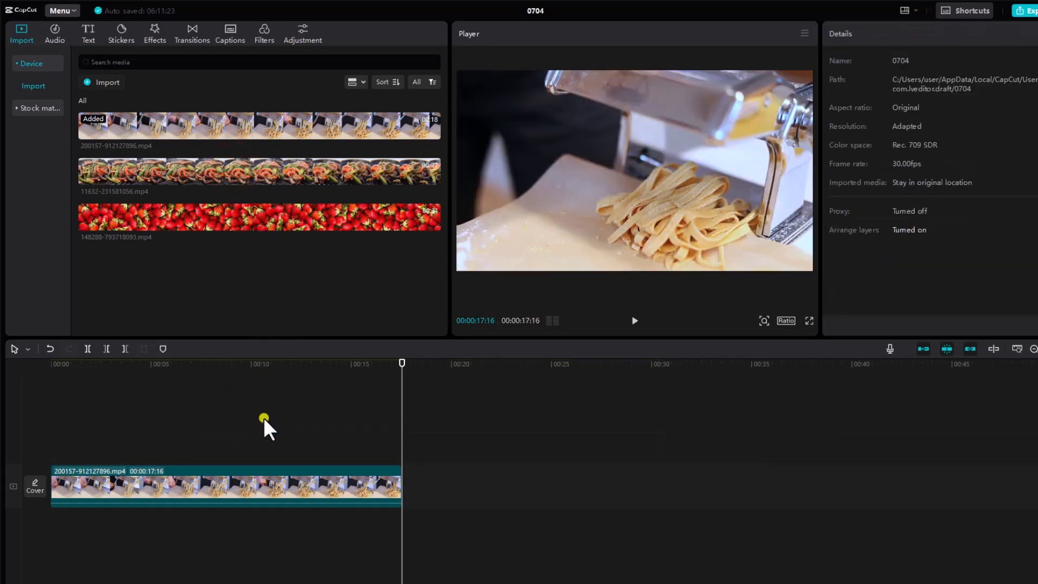
Add the stir-fry clip to the timeline and move it onto a track above the pasta clip, starting at about 3 seconds
click(433, 179)
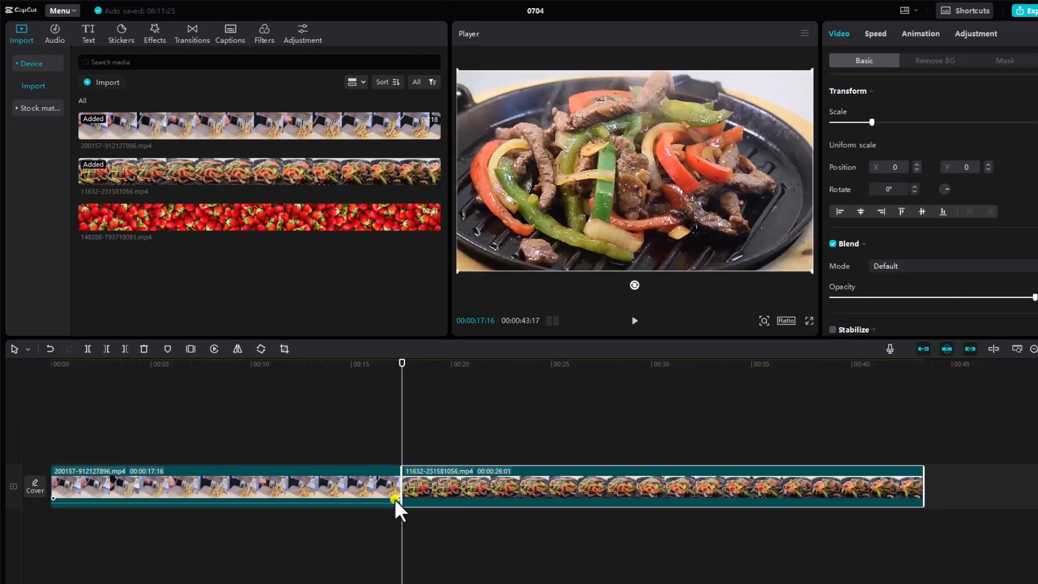
drag(529, 488, 274, 456)
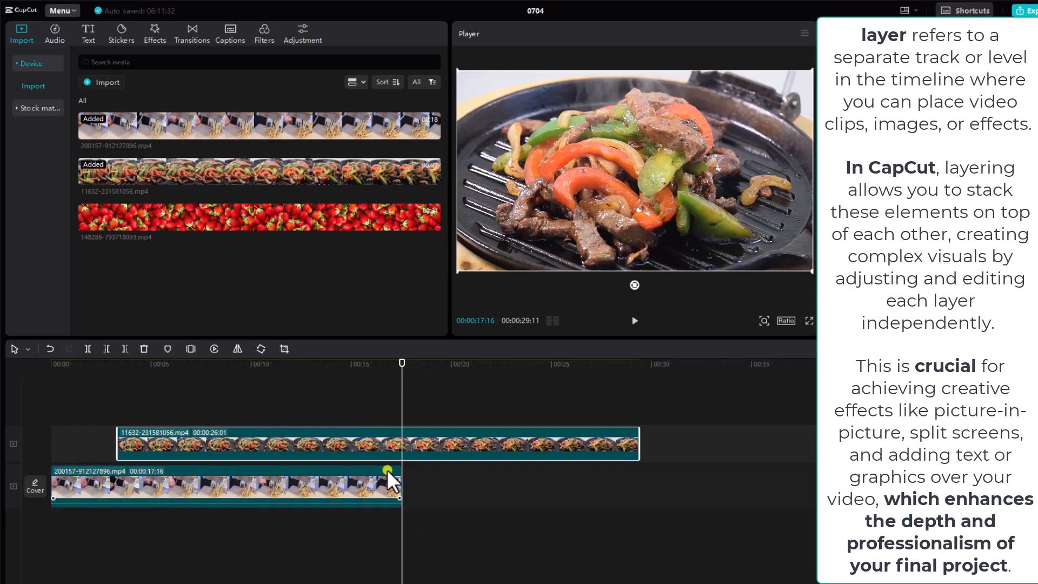
Try the strawberry clip as a third layer from about 10 seconds, playing back the stacked tracks, and remove it again
drag(338, 220, 270, 416)
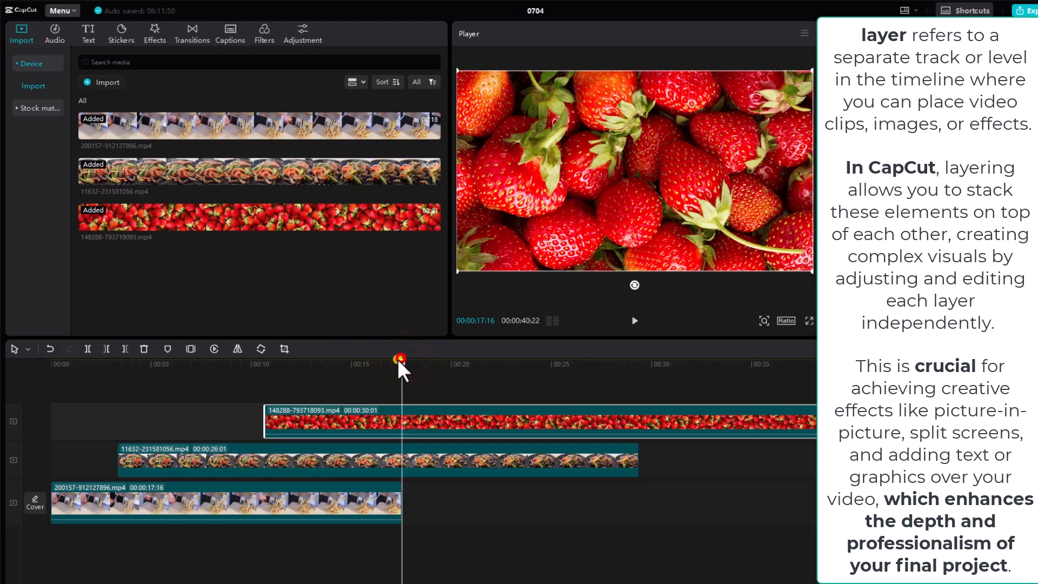
drag(400, 359, 111, 354)
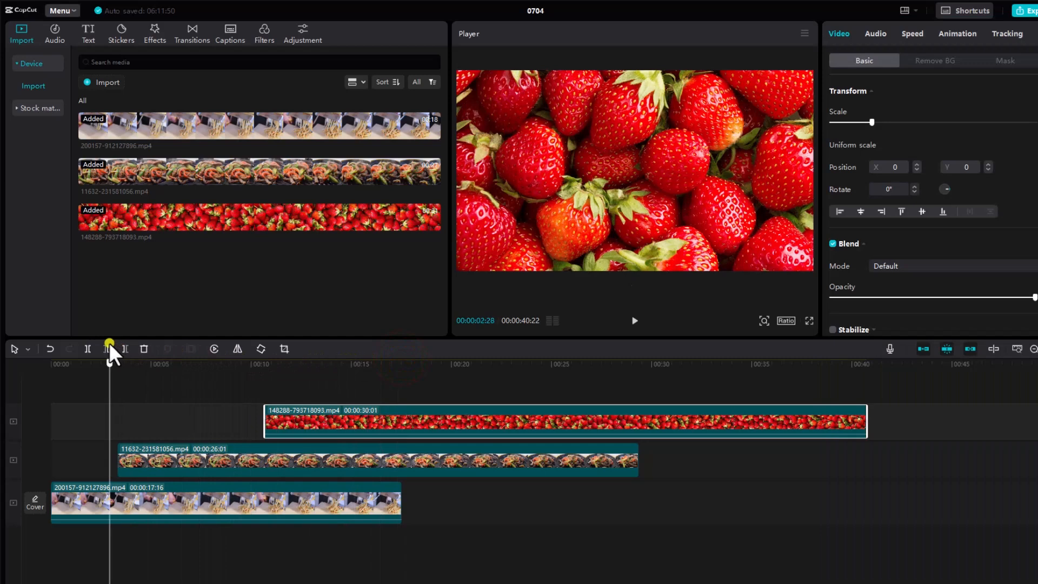
click(636, 321)
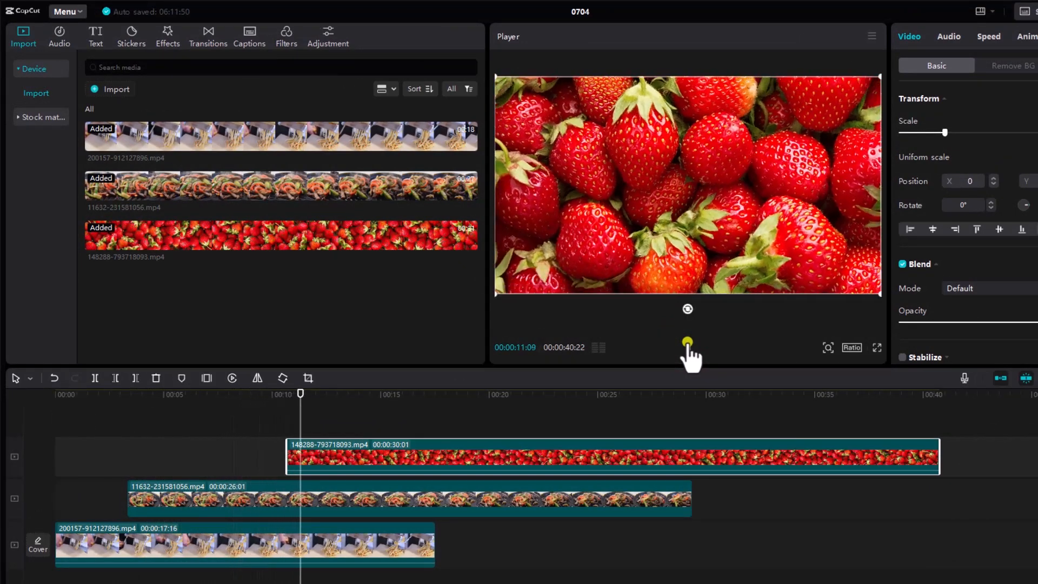
click(686, 348)
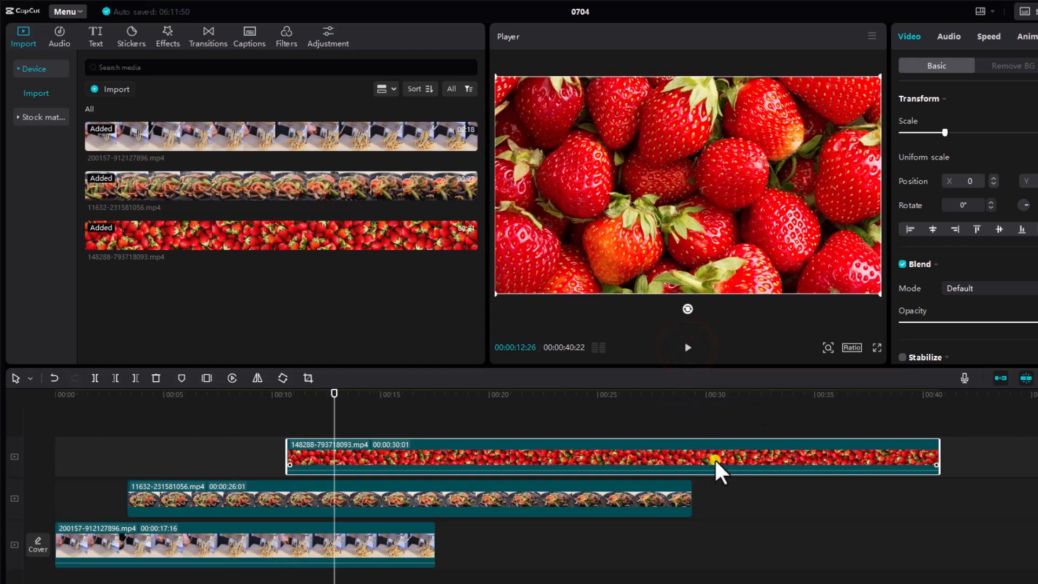
key(Delete)
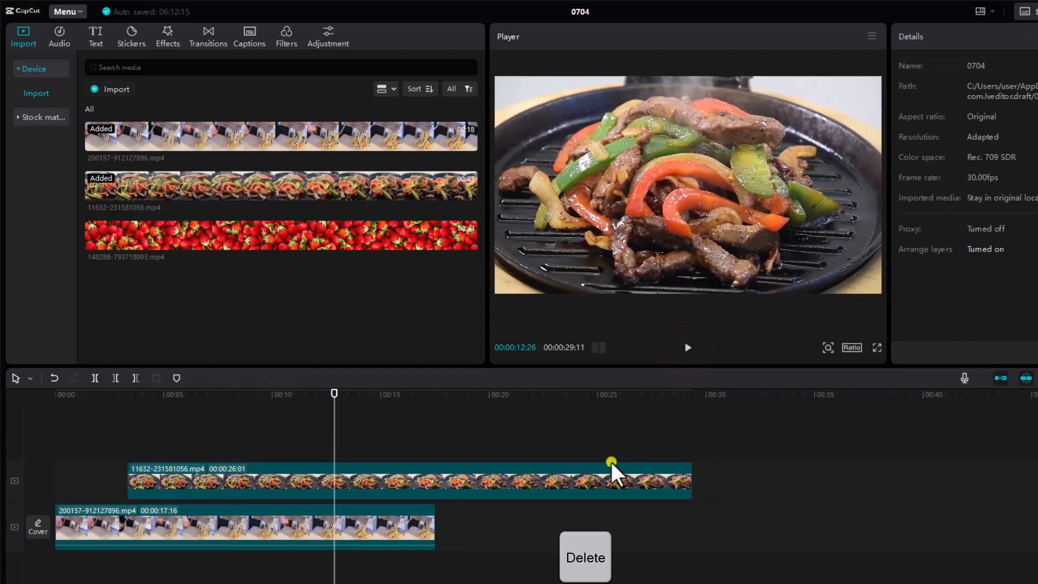
Trim both ends of the stir-fry clip to a length of about 5 seconds and position it at about 00:05 above the pasta clip
click(611, 462)
drag(530, 472, 484, 468)
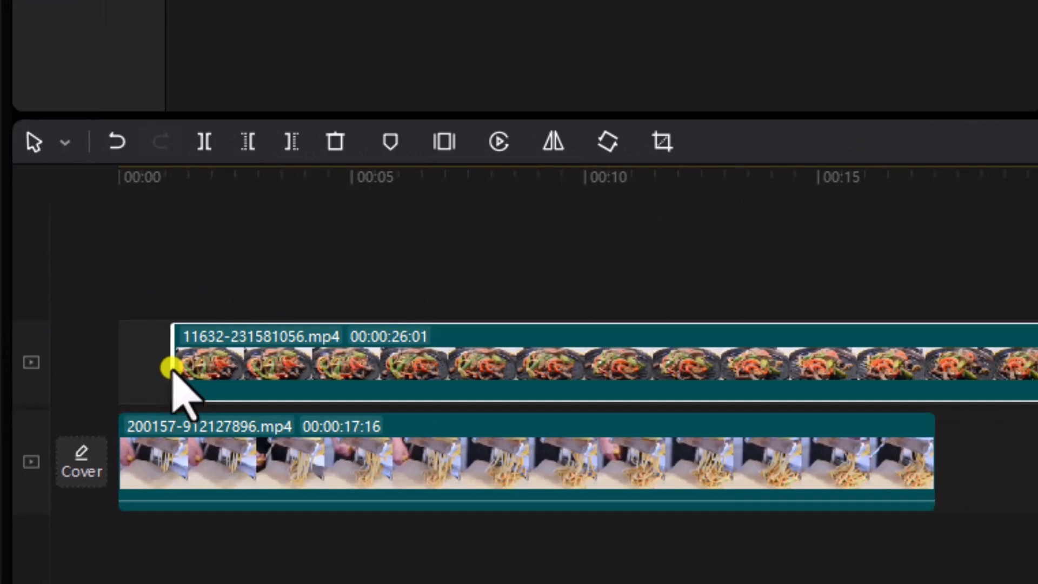
drag(171, 367, 413, 419)
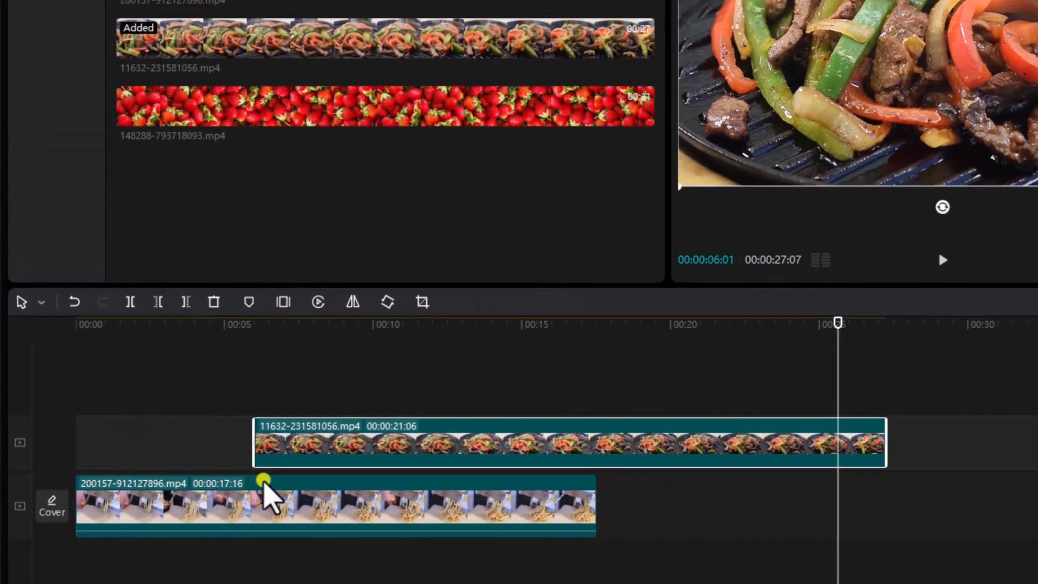
drag(264, 481, 254, 533)
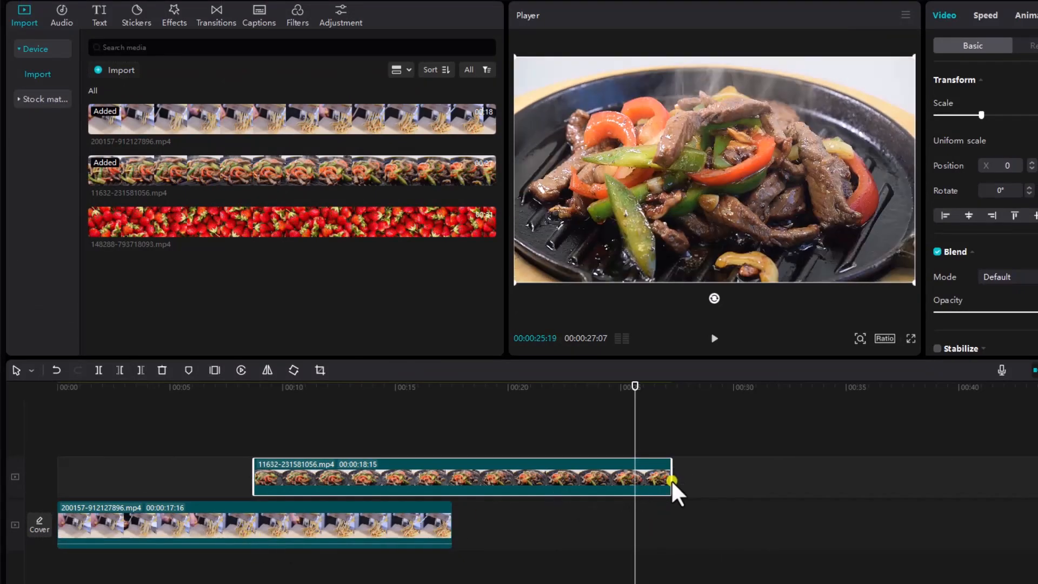
drag(672, 472, 550, 471)
drag(477, 469, 261, 472)
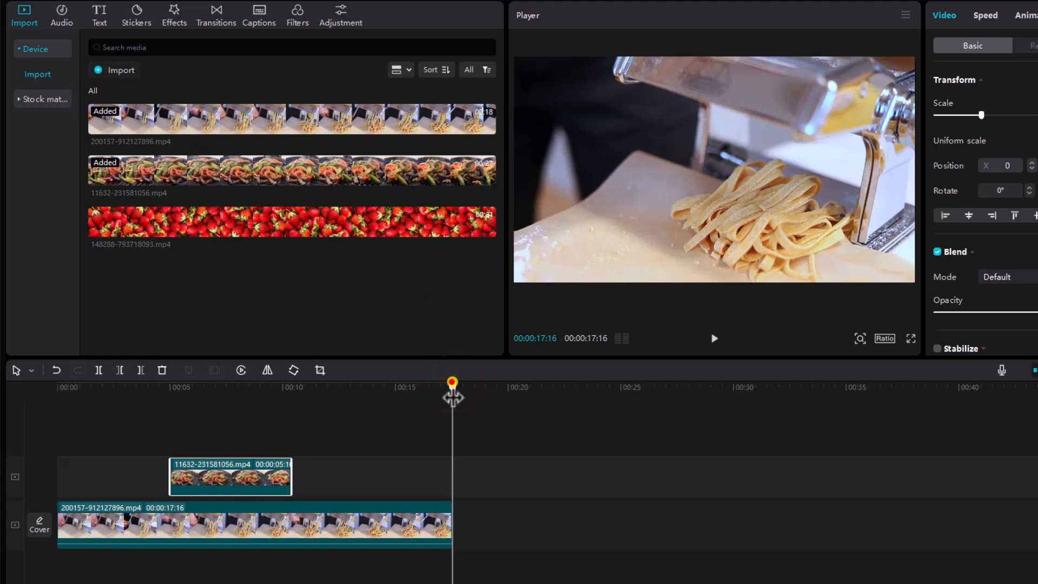
Play the timeline from just before the stir-fry clip to check how the overlay covers the pasta footage
drag(453, 398, 162, 398)
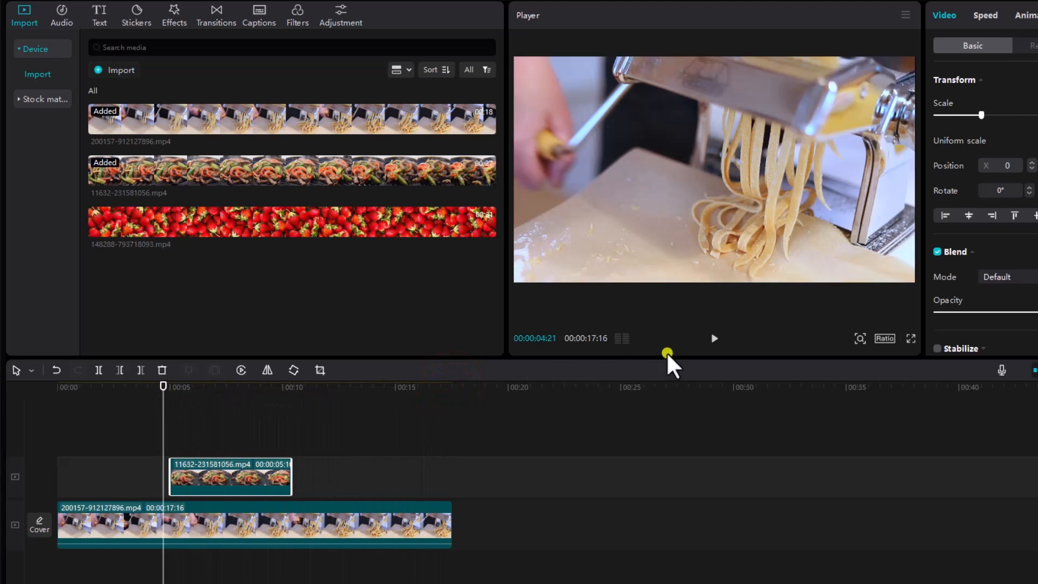
click(712, 340)
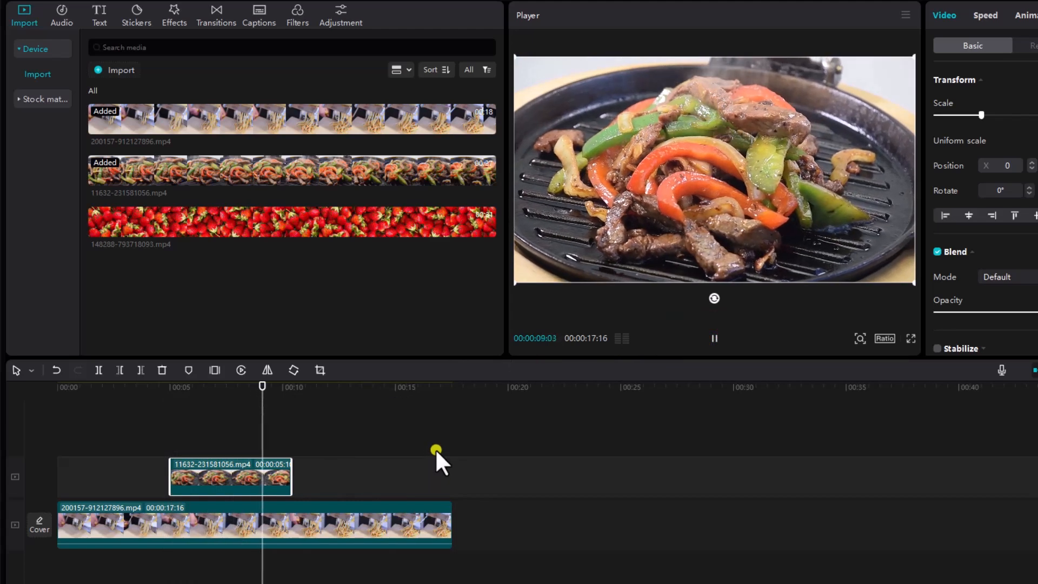
click(712, 338)
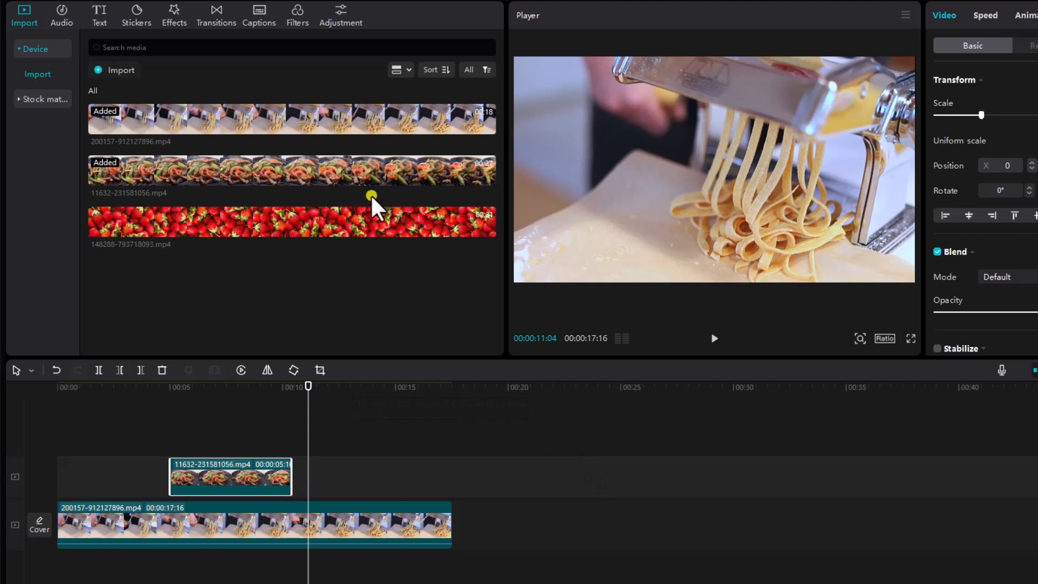
Add the full-length strawberry clip to the timeline and move it to the upper track after the stir-fry clip, at about 12 seconds
click(376, 209)
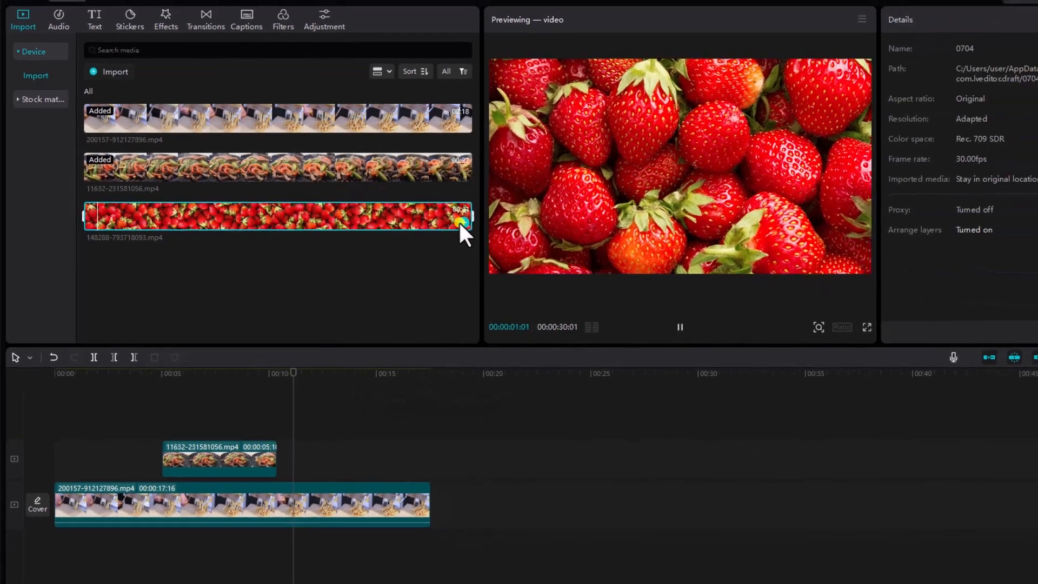
click(487, 228)
click(403, 209)
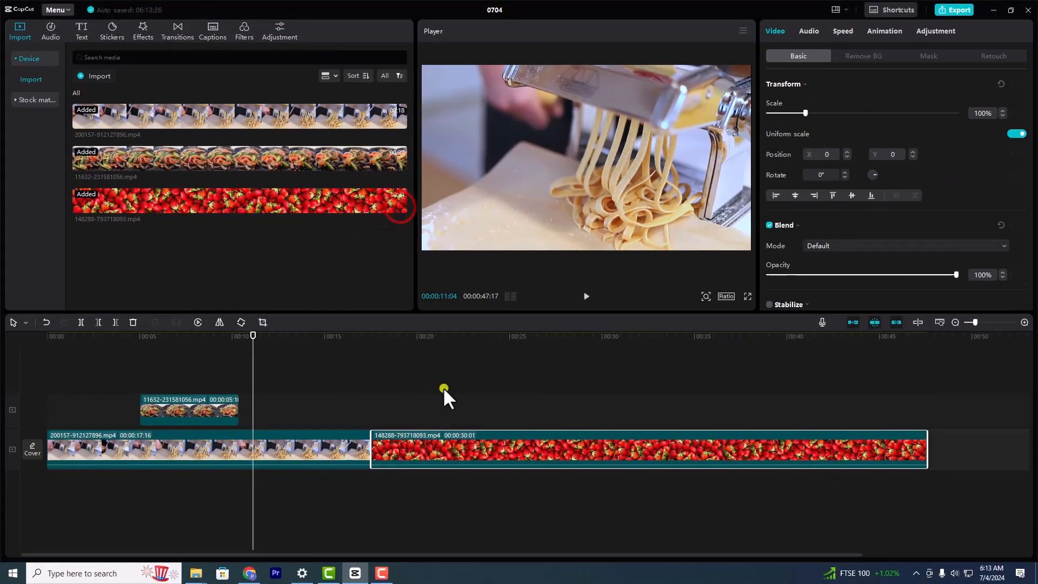
drag(495, 458, 400, 414)
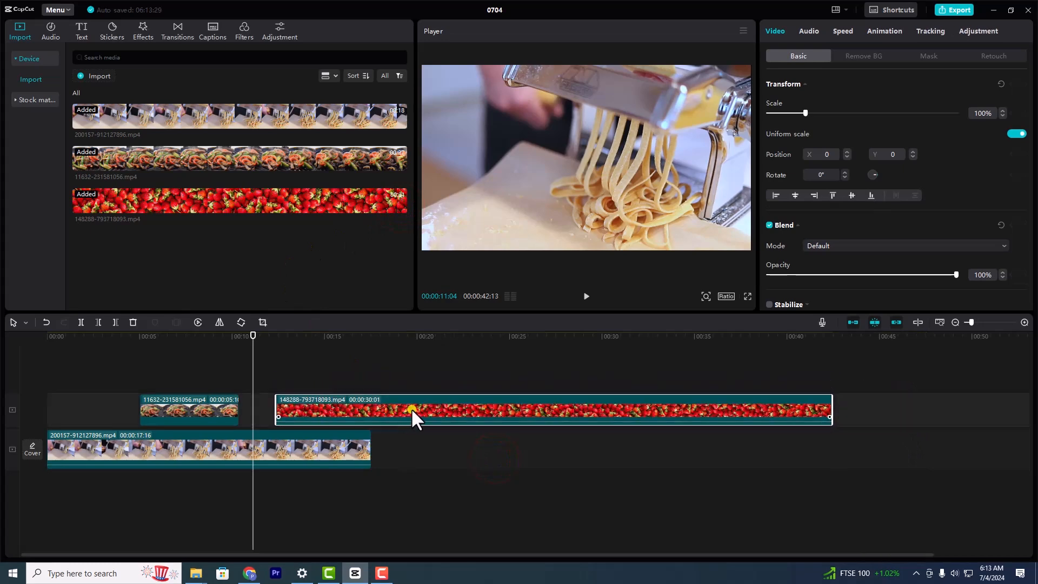
Preview the strawberry clip in the media library and mark its range from about 00:00:07:05 to 00:00:17:02
click(284, 205)
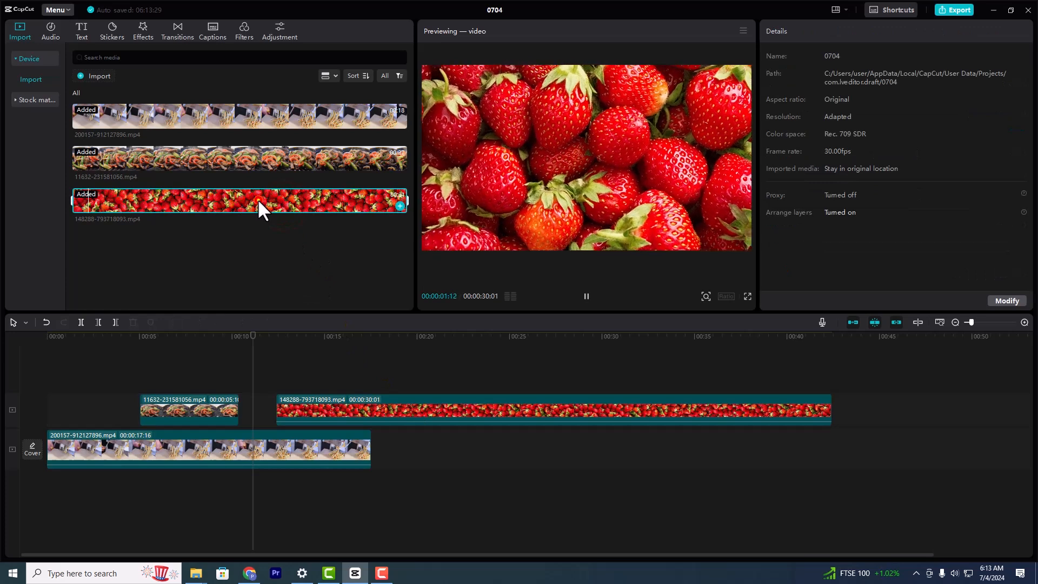
click(257, 199)
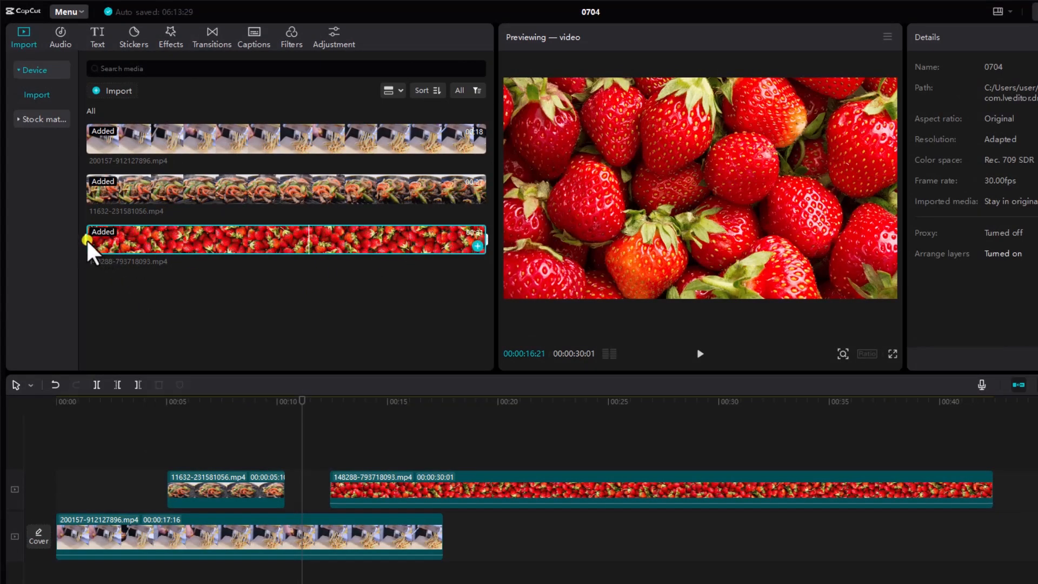
drag(86, 238, 180, 264)
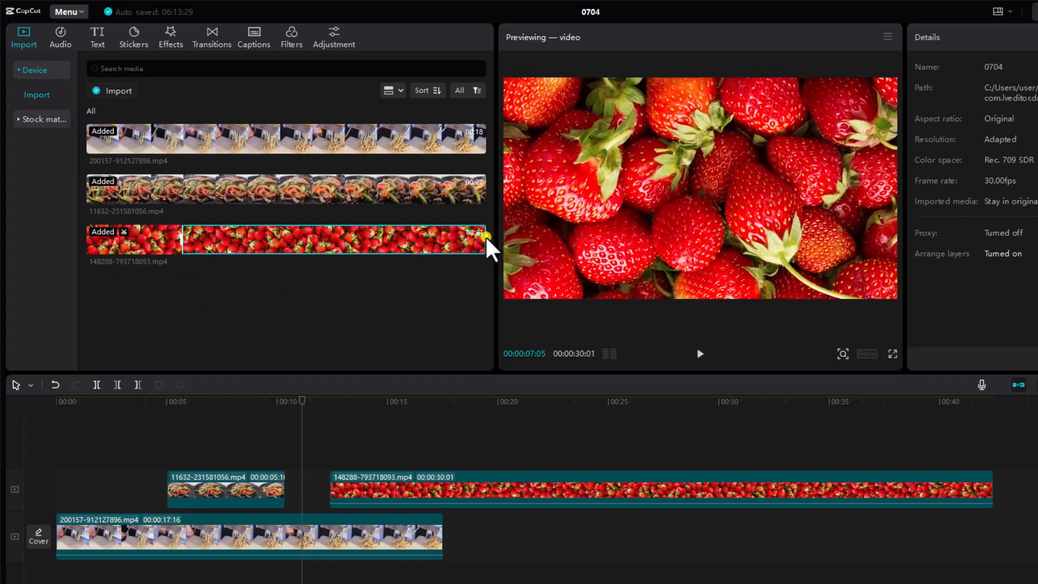
drag(484, 235, 313, 249)
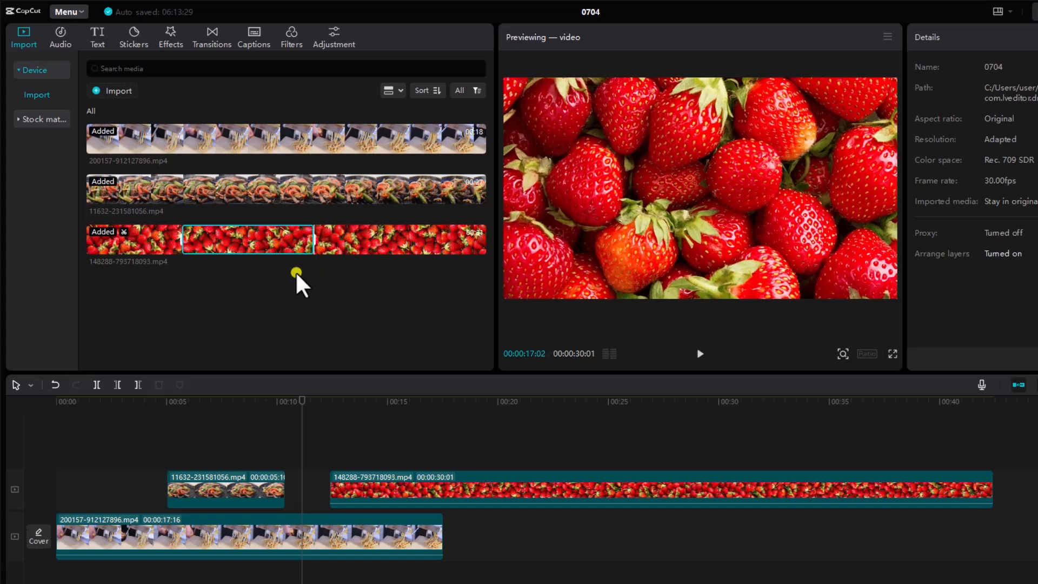
Delete the full-length strawberry clip from the upper track
click(501, 489)
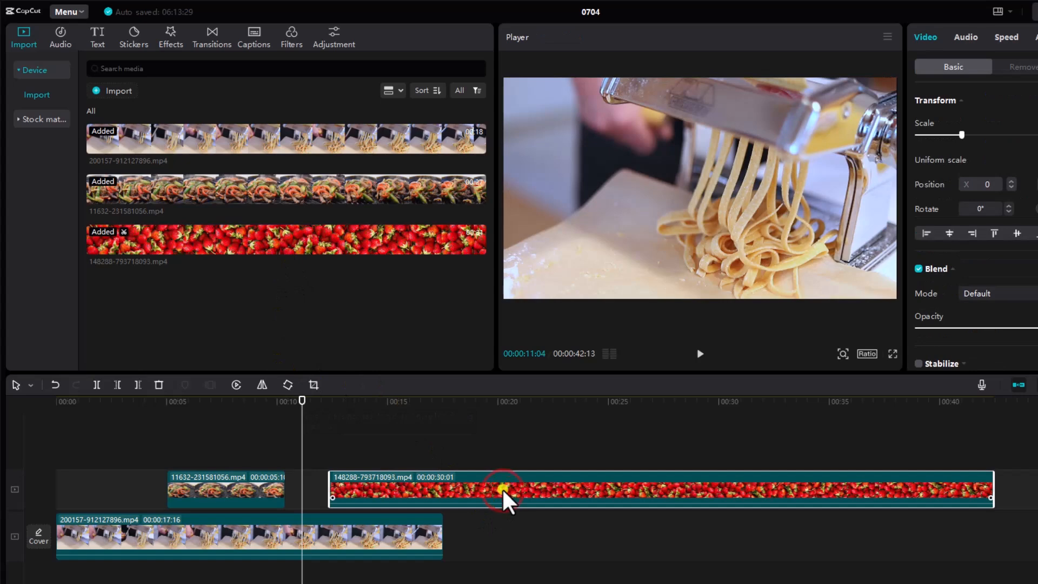
key(Delete)
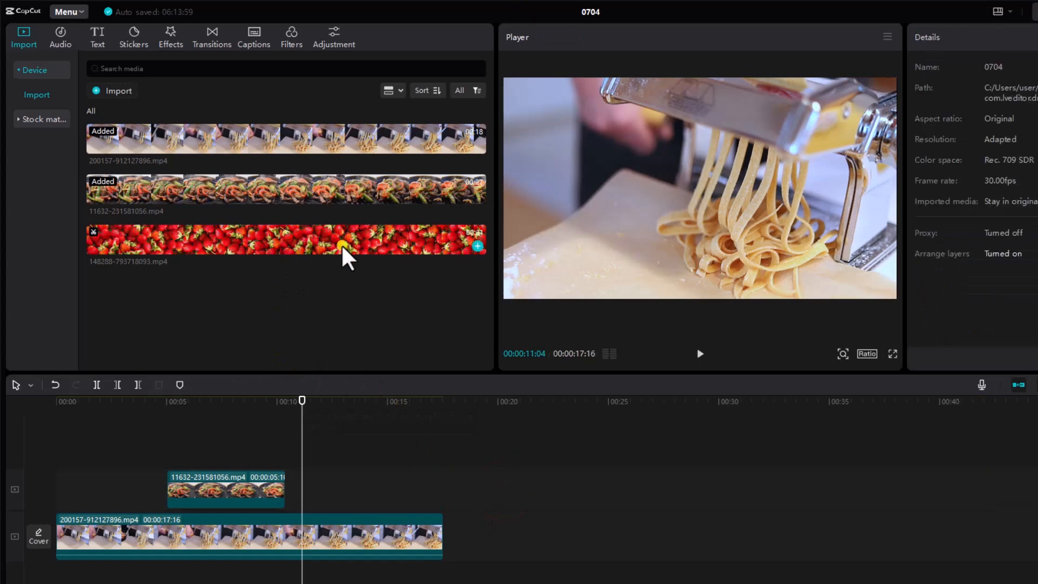
Place the marked strawberry section on the upper track at about 11 seconds and shorten its end to align with the pasta clip's end
click(305, 243)
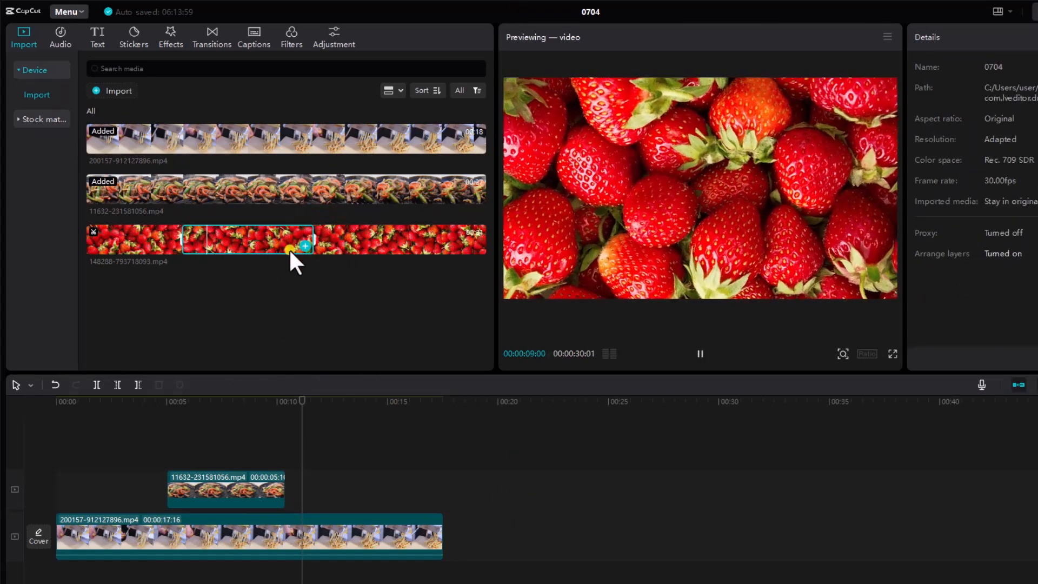
drag(266, 234, 307, 485)
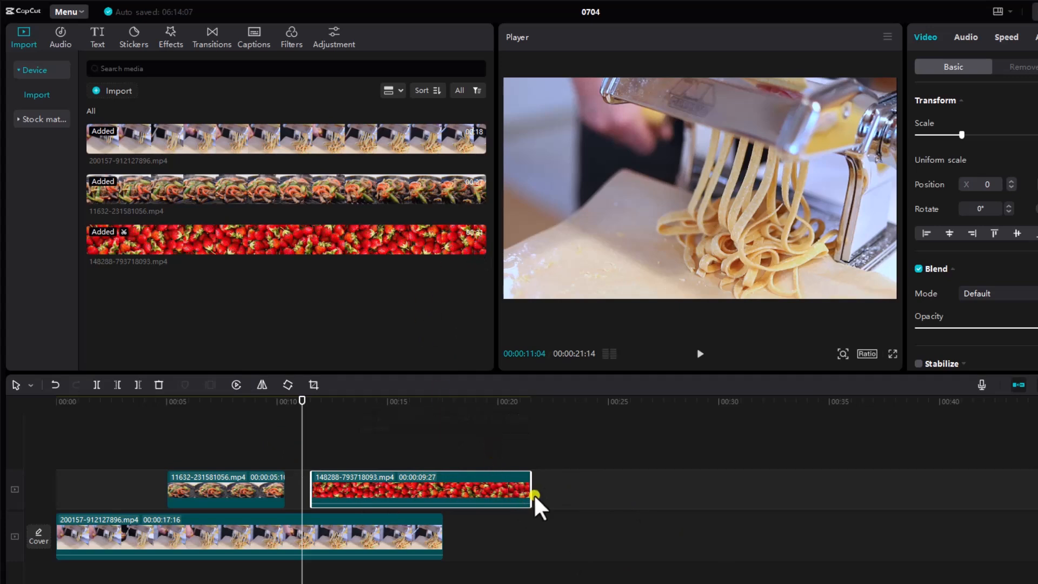
drag(530, 488, 437, 468)
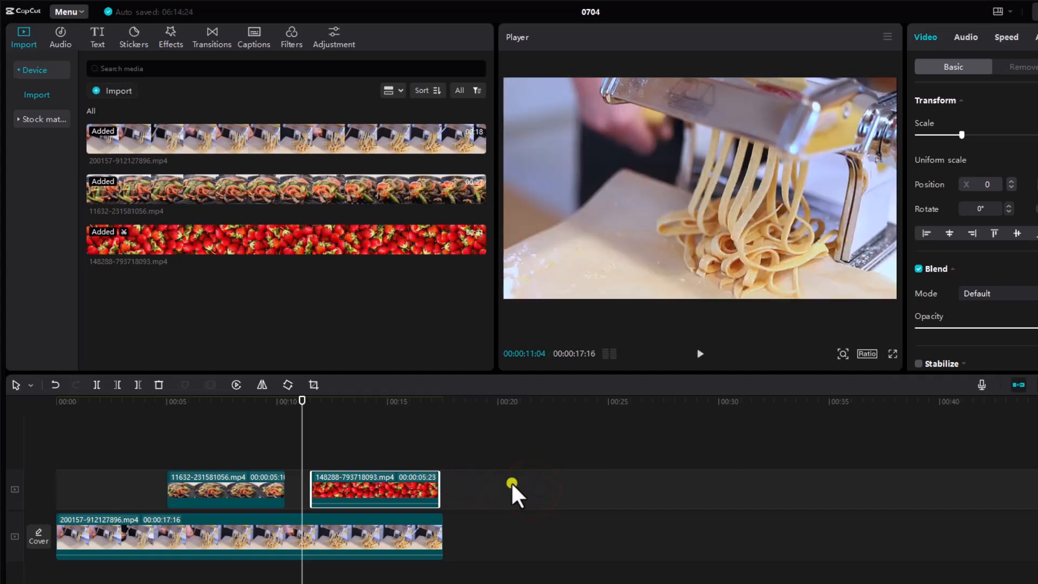
Play the strawberry overlay section of the timeline to review the edit
click(697, 356)
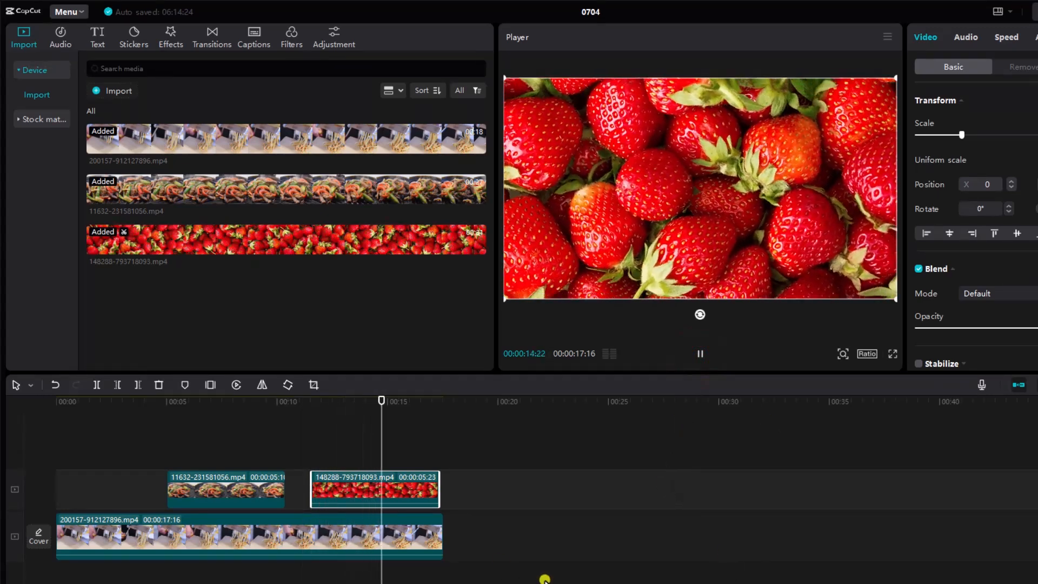
click(700, 357)
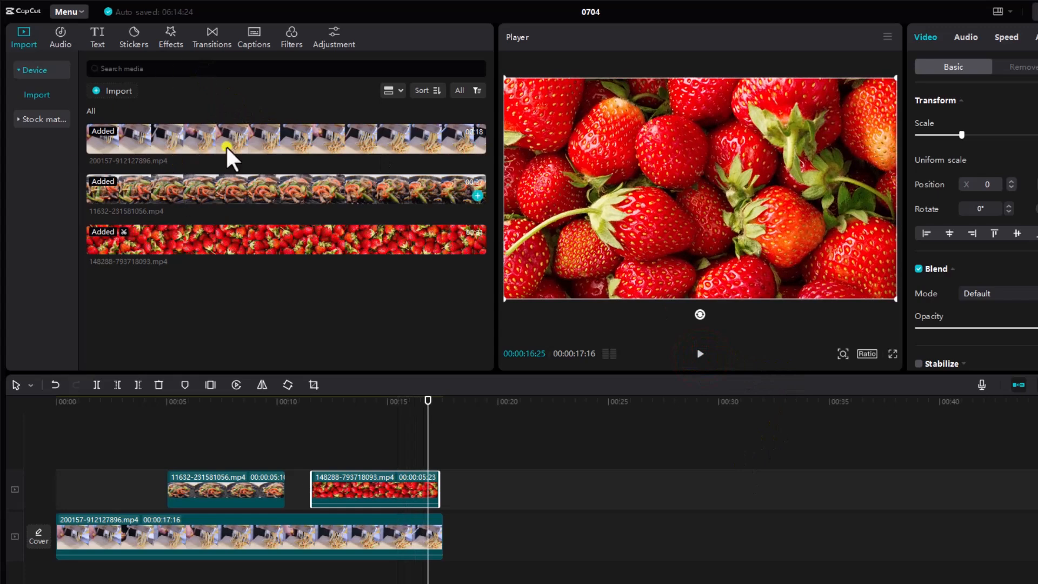